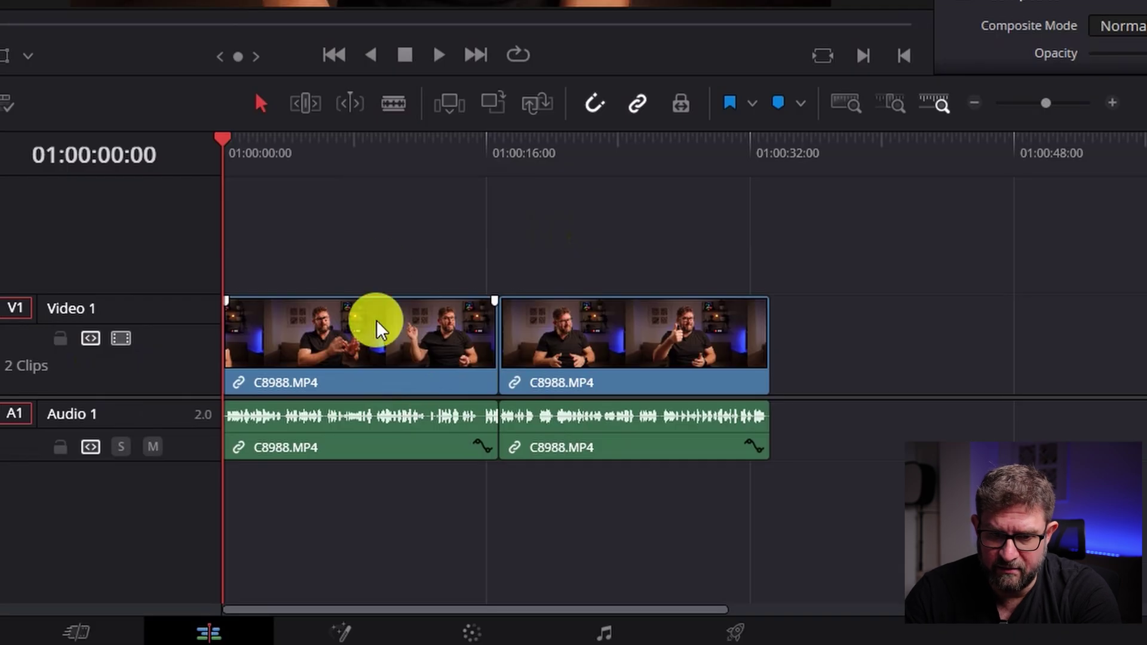
Step: Select the first C8988.MP4 clip on Video 1 of Timeline 1
left_click(707, 587)
left_click(601, 352)
left_click(388, 337)
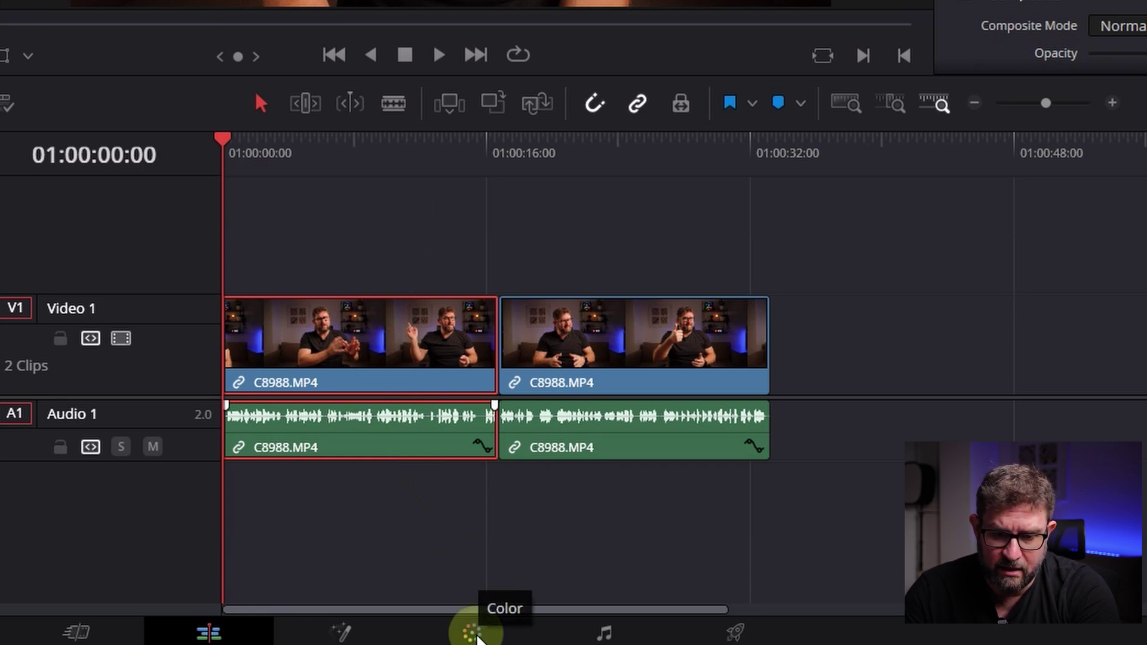
Step: Switch to the Color page, glance at the HDR and Color Match palettes, and settle on Primaries Color Wheels
left_click(475, 634)
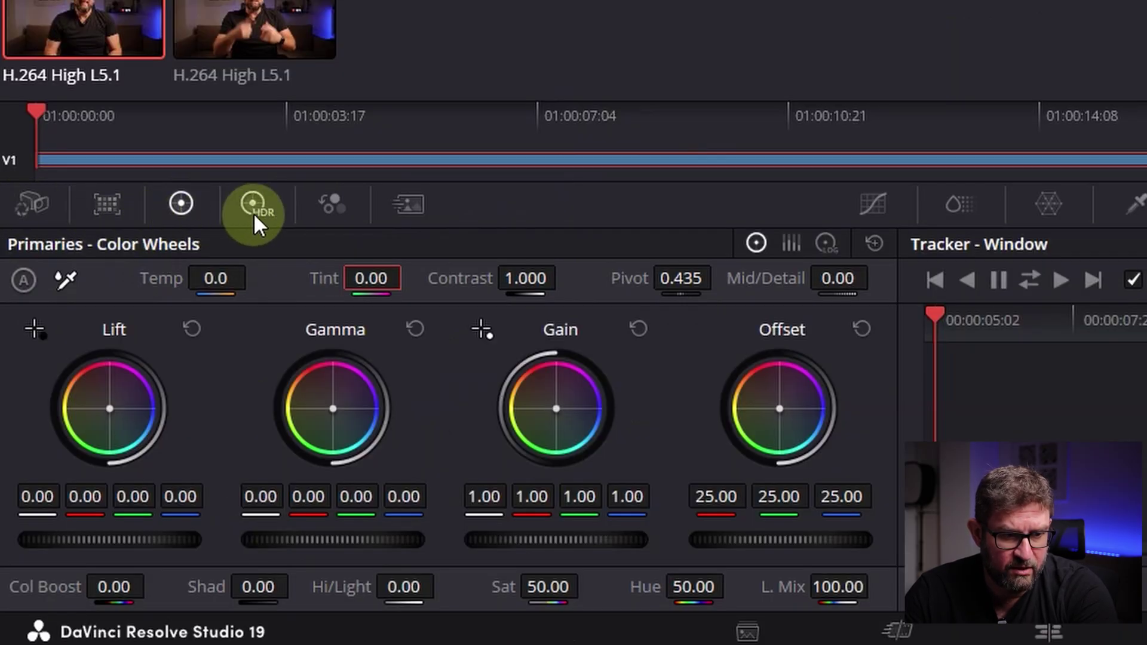
left_click(253, 213)
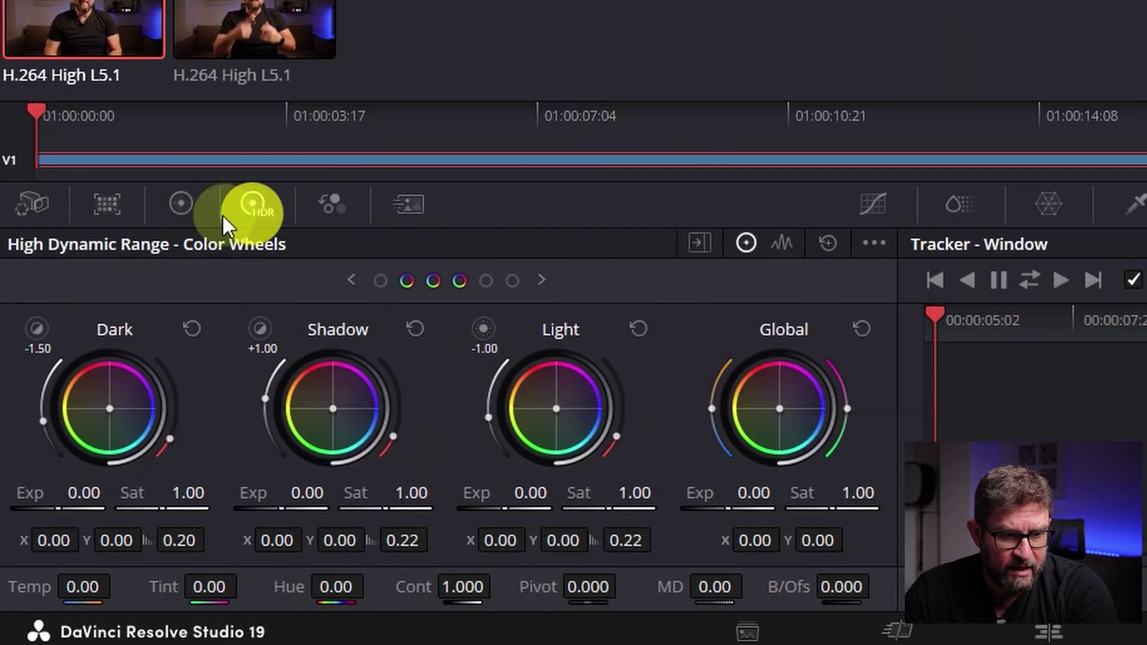
left_click(182, 207)
left_click(108, 209)
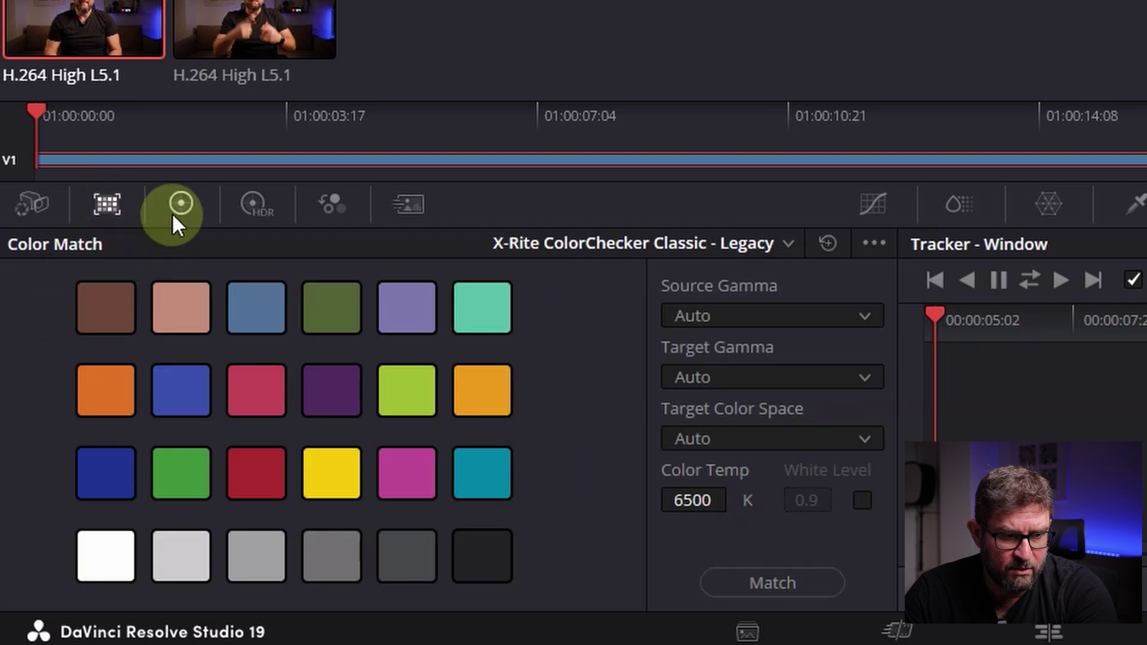
left_click(178, 207)
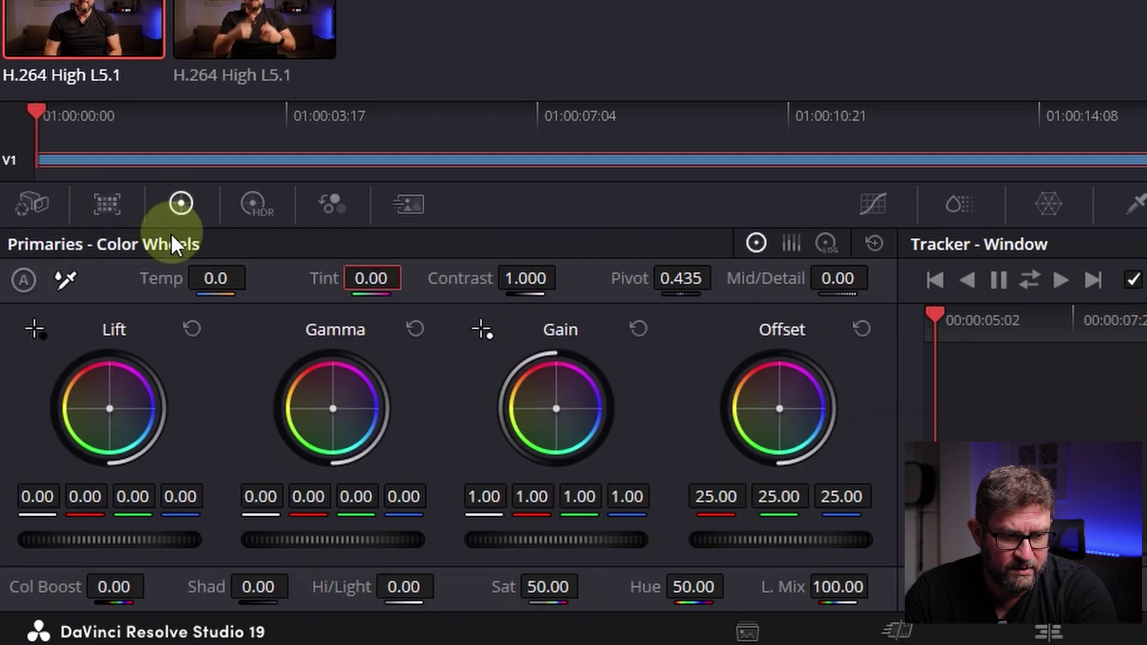
left_click(187, 203)
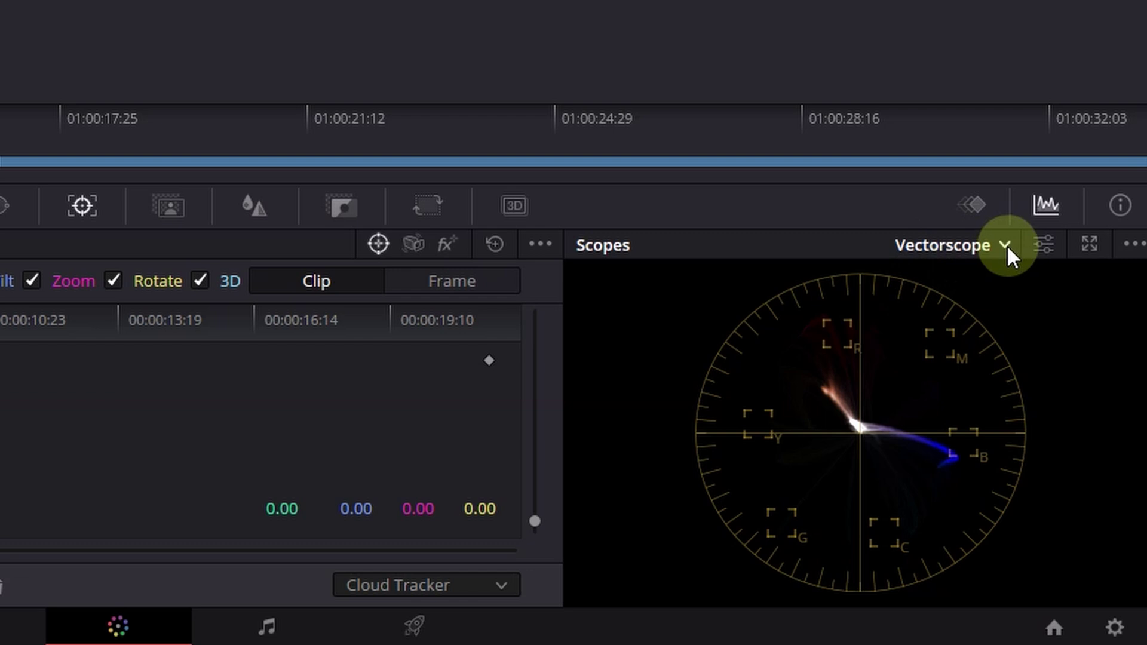
left_click(1006, 245)
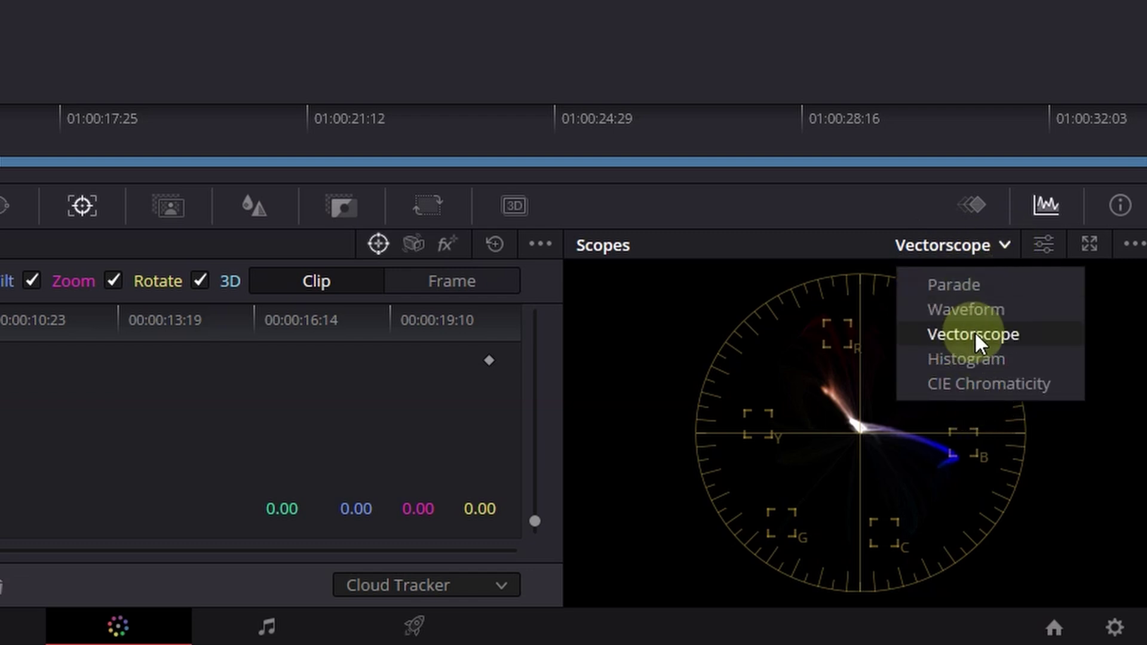
left_click(1006, 311)
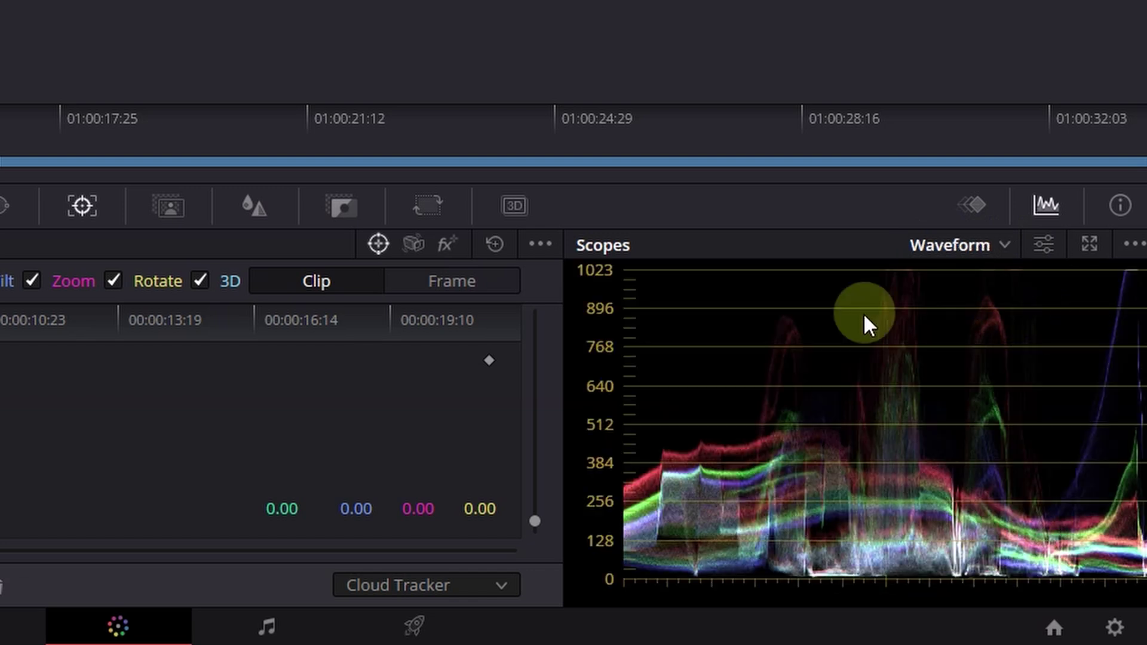
left_click(1008, 247)
left_click(973, 286)
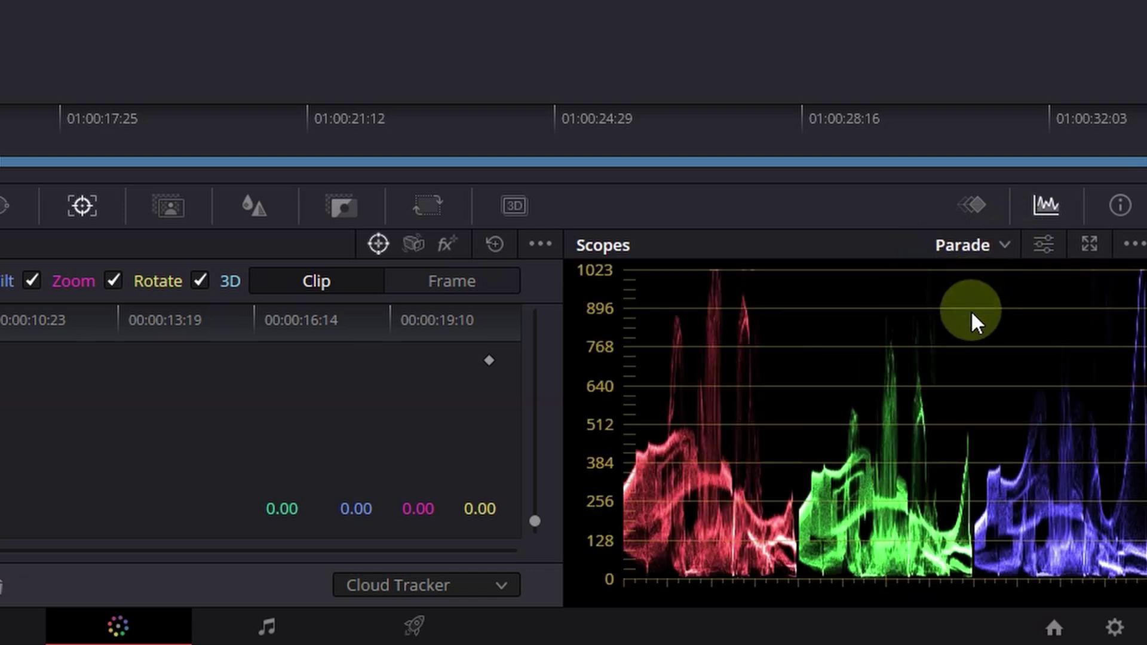
left_click(1006, 249)
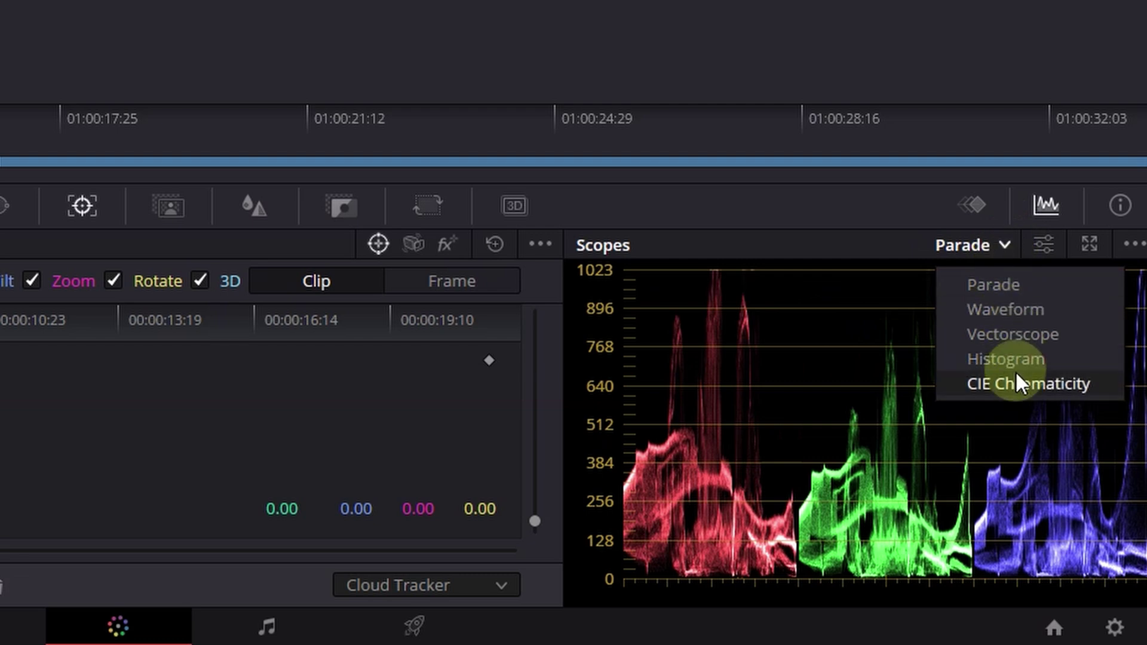
left_click(1022, 331)
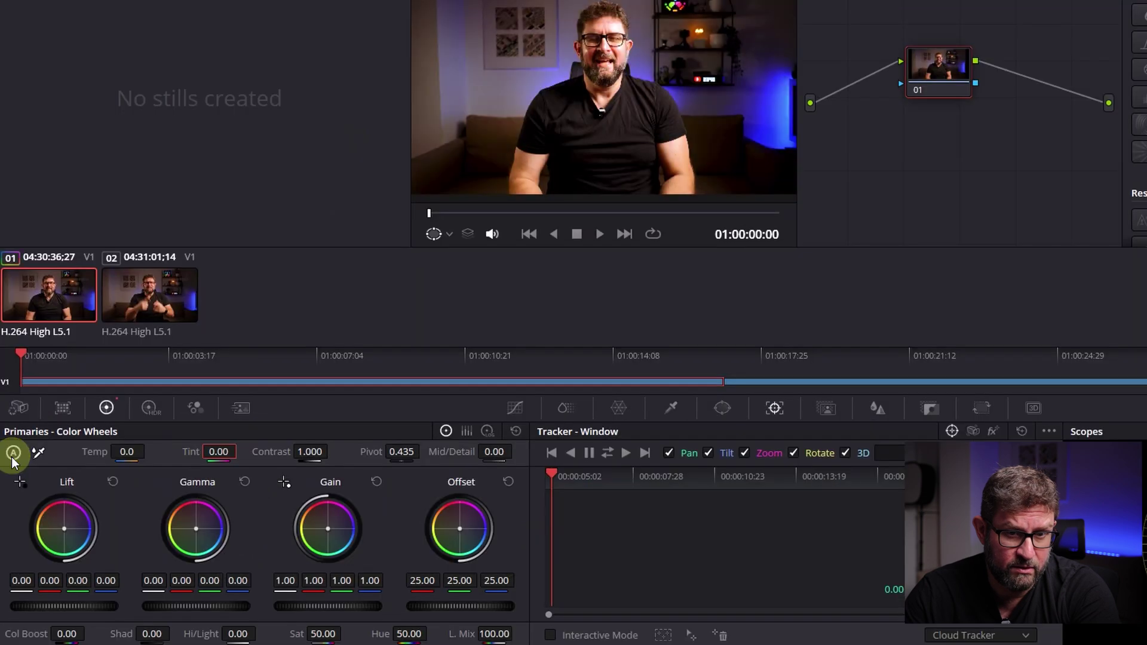
Step: White-balance from a neutral grey spot in the viewer, giving Temp -202.2 and Tint -84.75
left_click(26, 382)
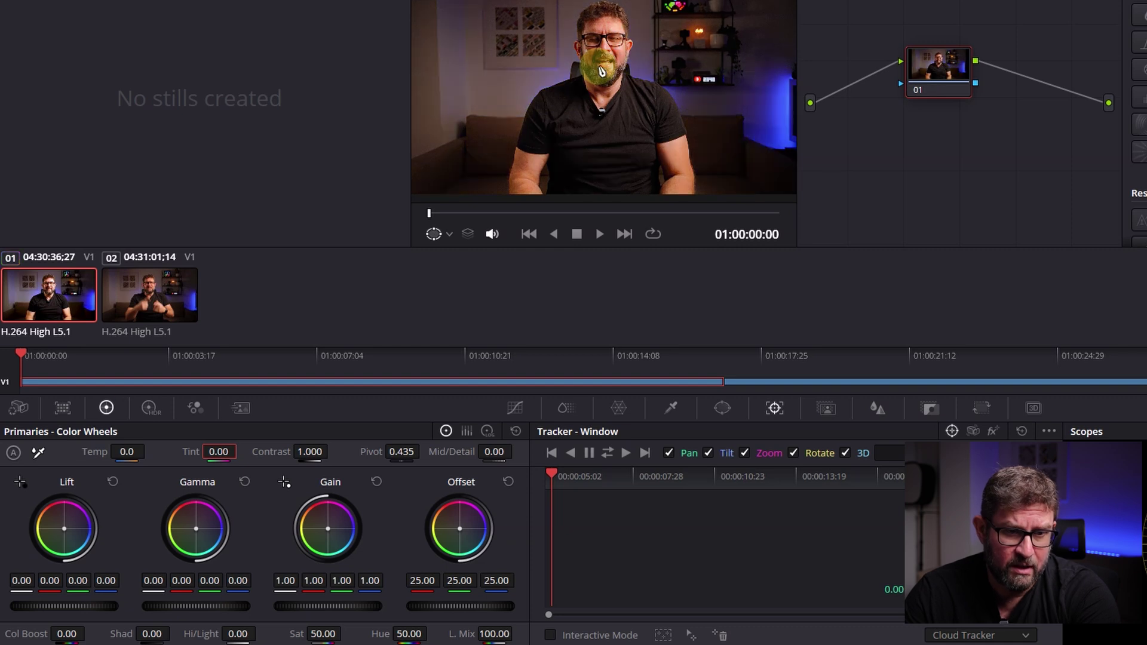
left_click(209, 195)
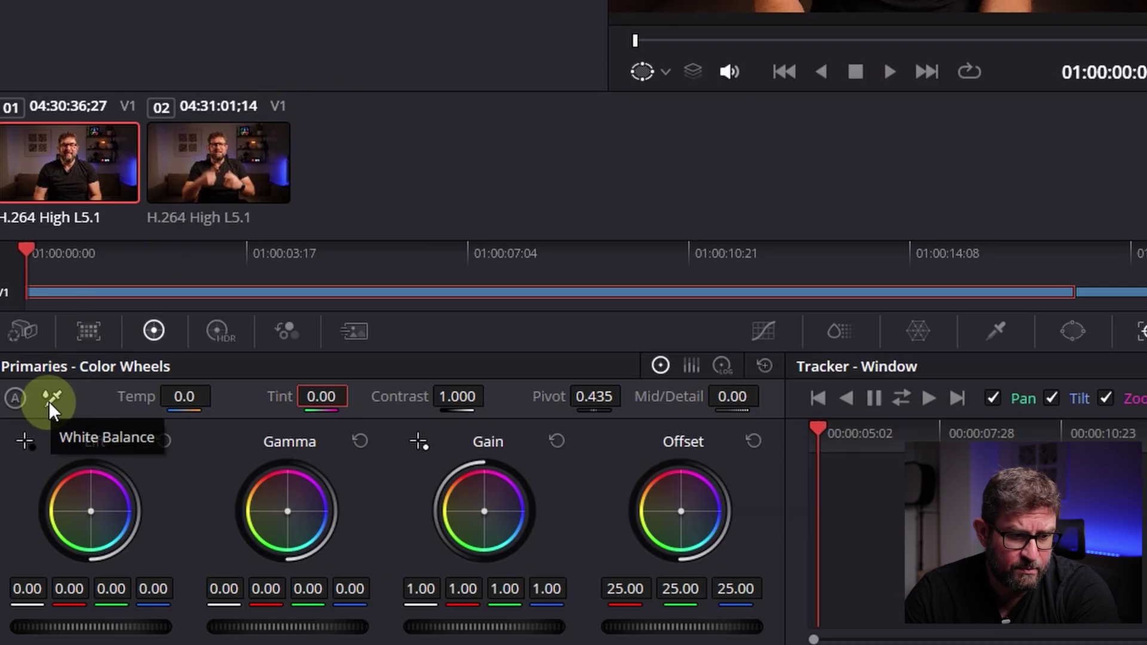
left_click(50, 398)
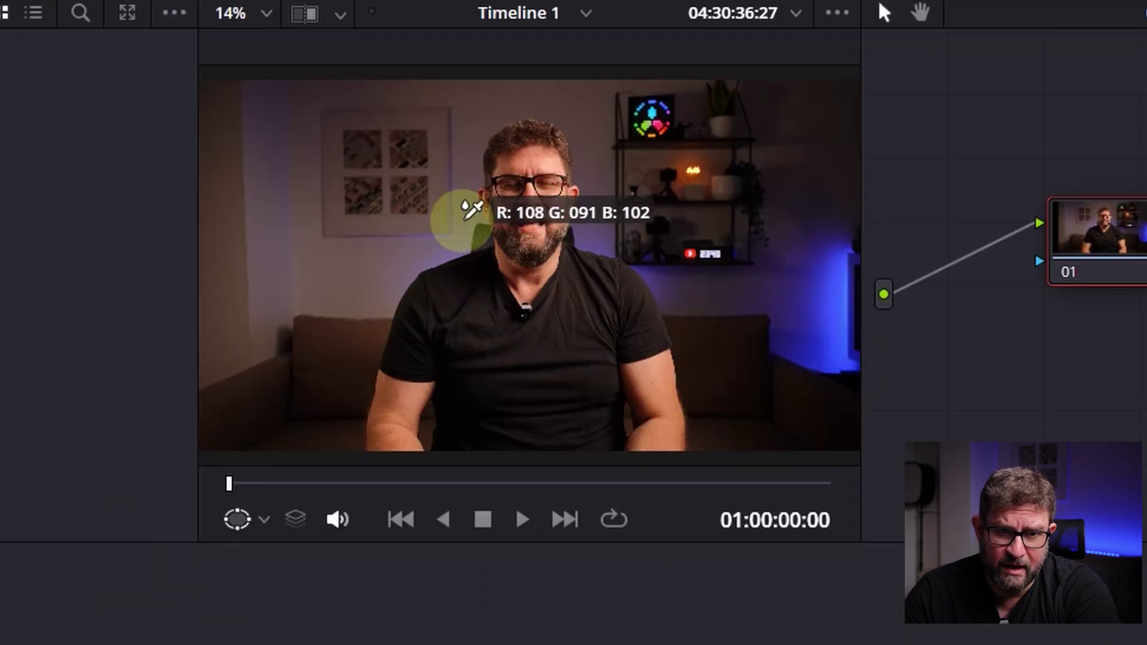
left_click(410, 258)
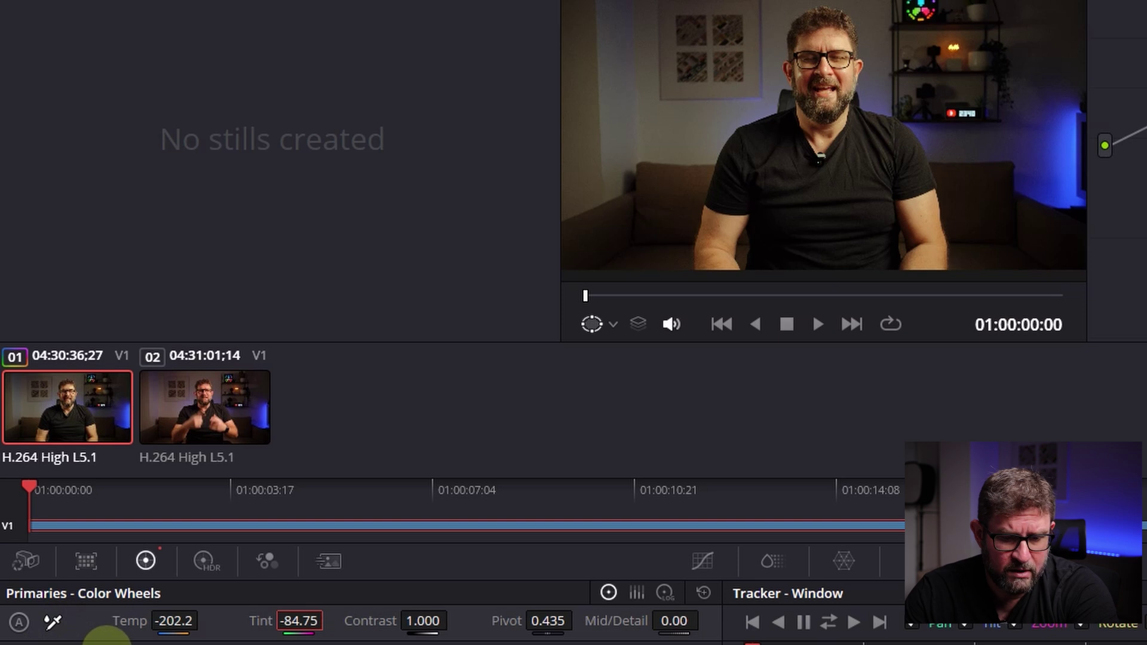
Step: Clear the white balance, then lower Temp to -1500.0 with Tint at 0.00
key("ctrl+z")
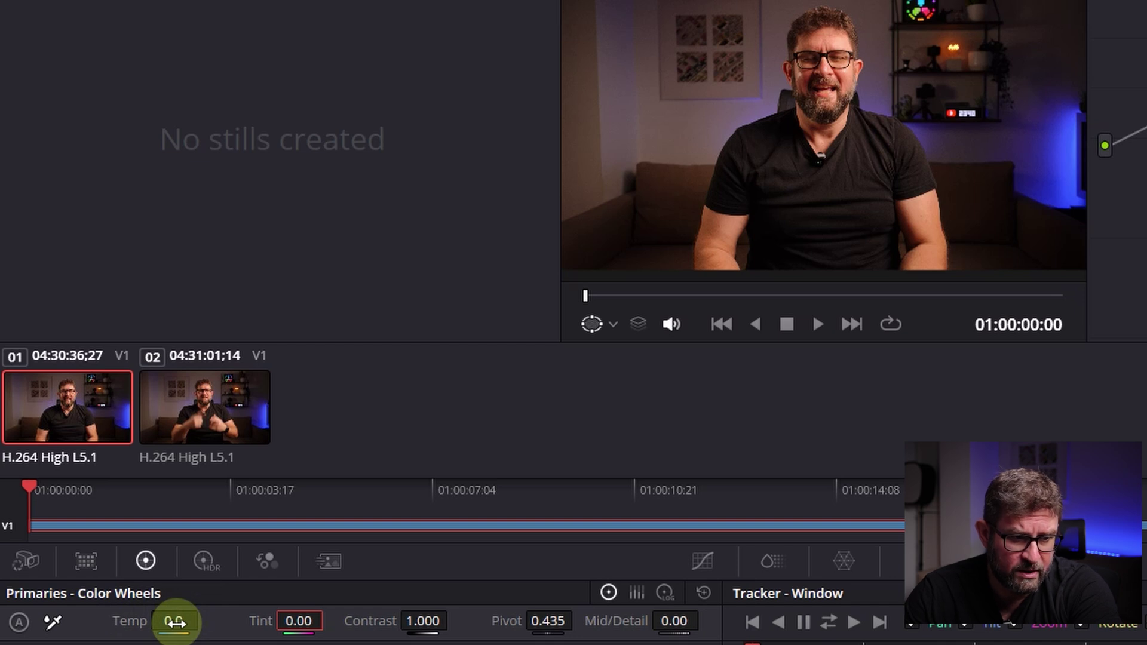
mouse_move(175, 622)
left_mouse_down()
mouse_move(300, 623)
mouse_move(154, 626)
left_mouse_up()
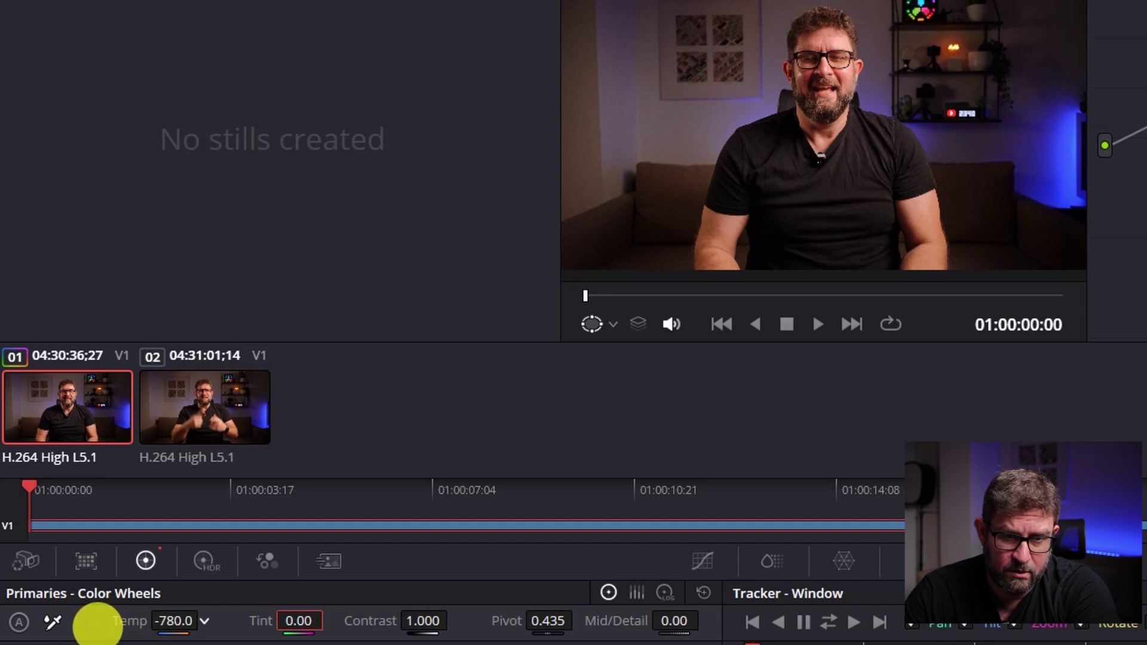
left_click_drag(91, 624, 38, 623)
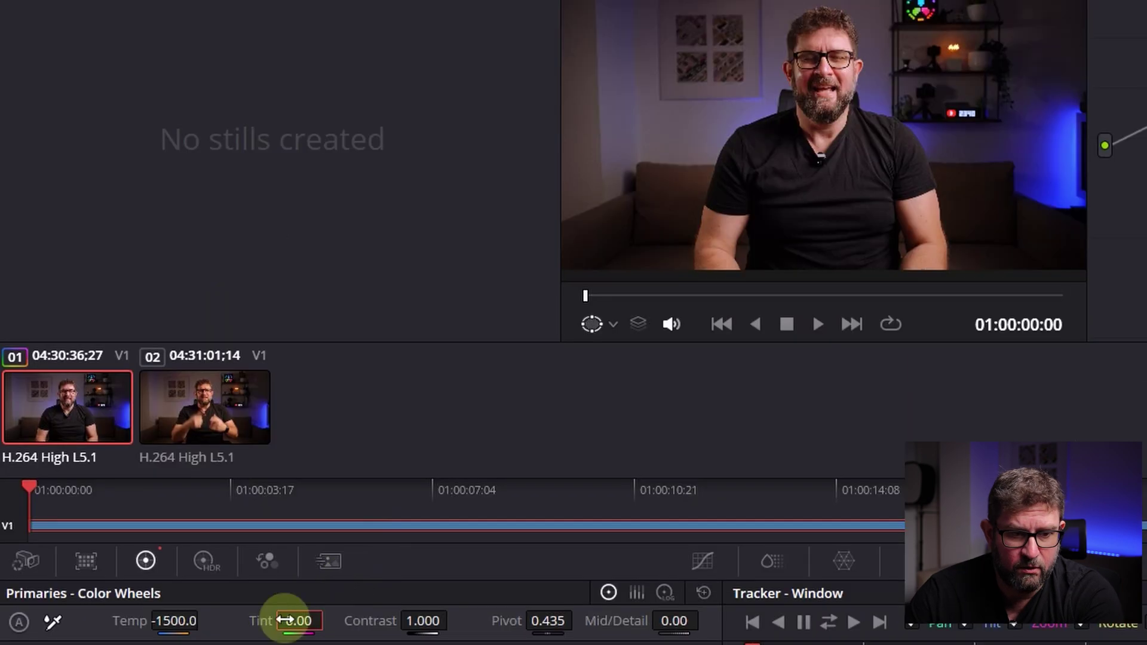
Step: Return Tint to zero and set Contrast to 1 with Pivot at 0.433
left_click_drag(172, 466, 202, 465)
left_click_drag(337, 614, 297, 618)
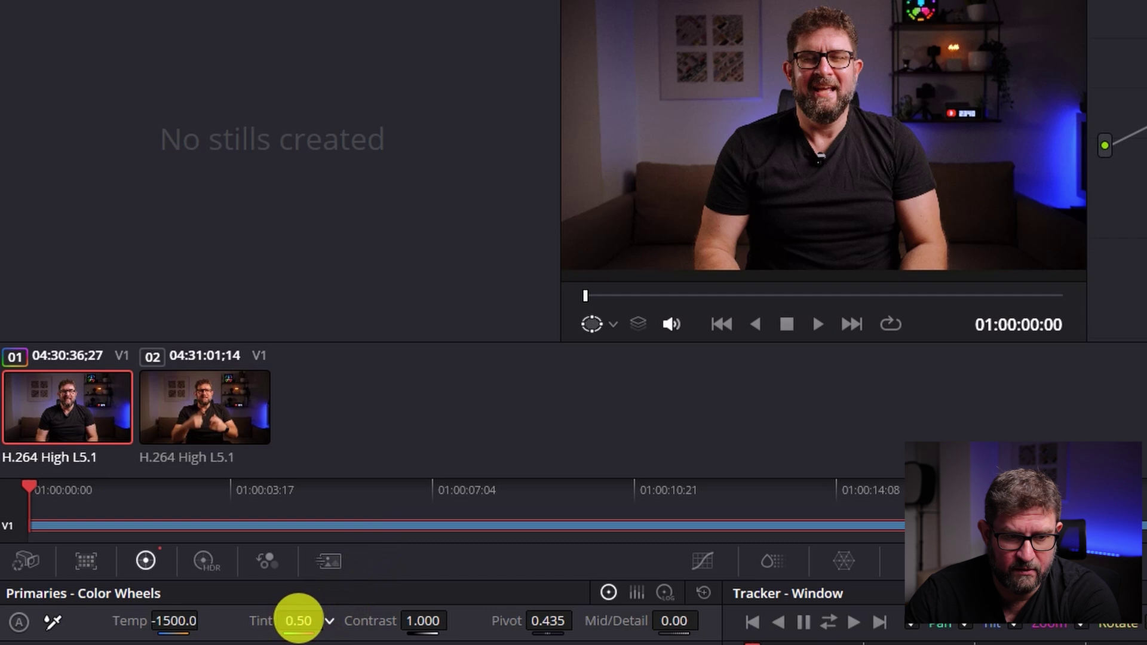
left_click_drag(298, 618, 299, 620)
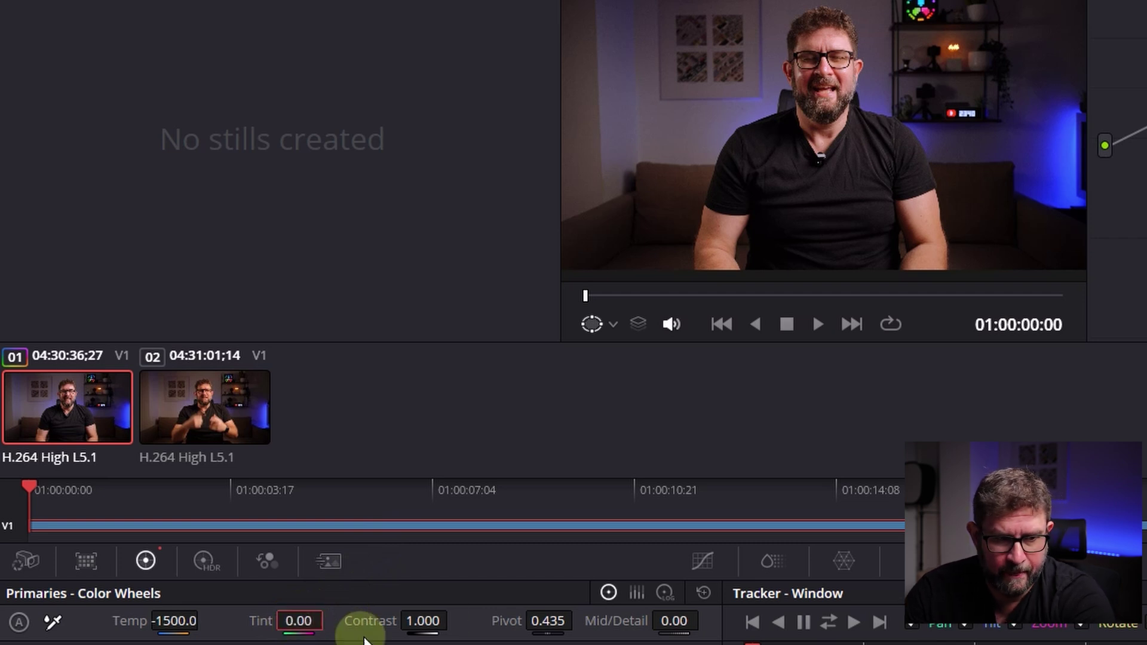
mouse_move(441, 621)
left_mouse_down()
mouse_move(406, 624)
mouse_move(422, 618)
left_mouse_up()
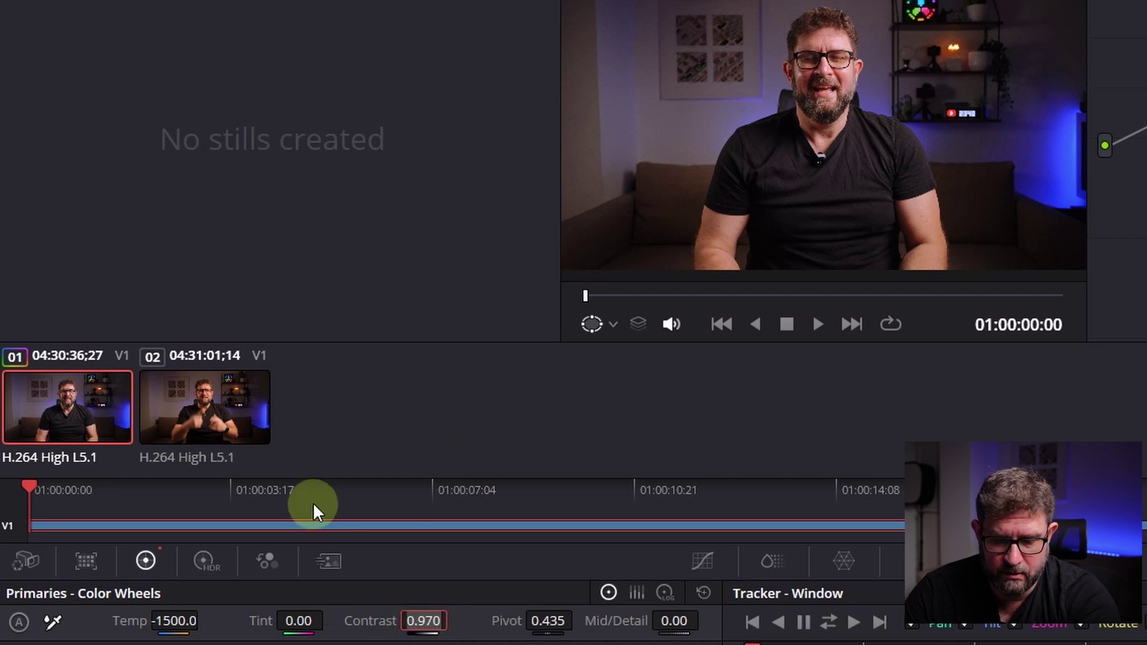
type("1")
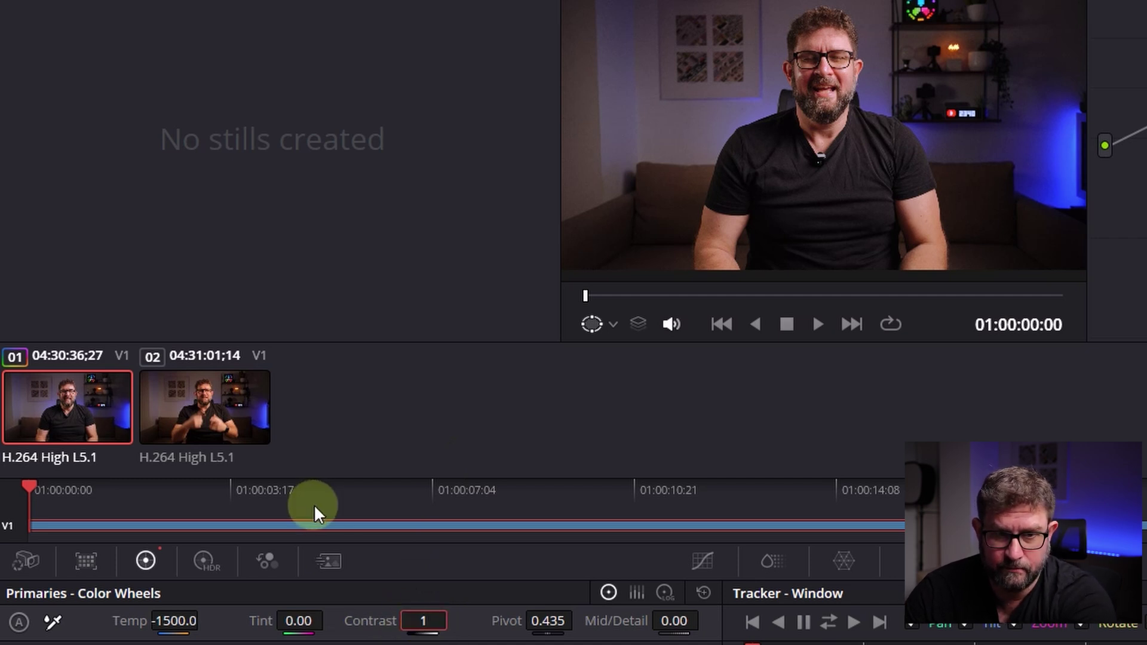
key("Return")
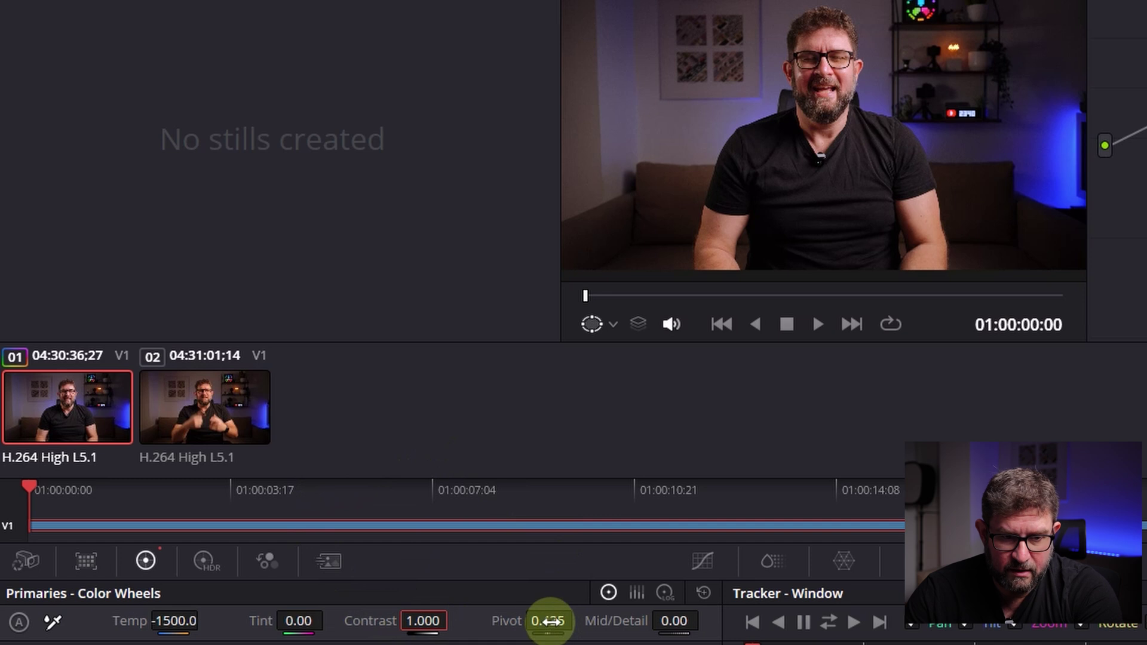
left_click_drag(541, 620, 514, 532)
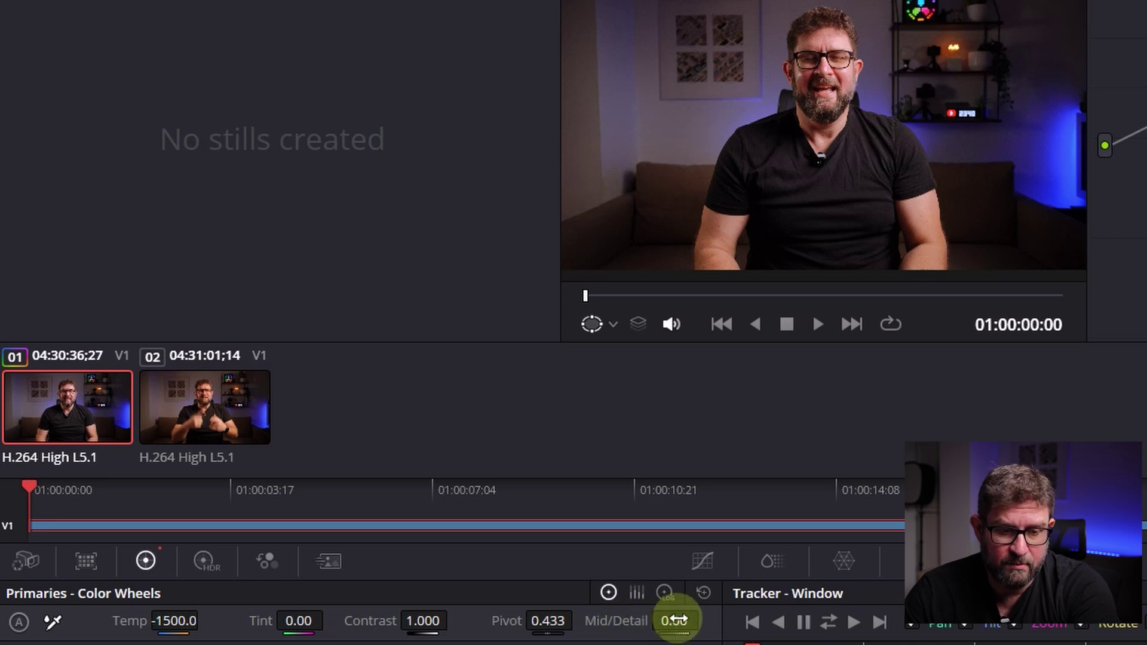
Step: Swing Mid/Detail to 100 and -100, then reset it to 0.00
left_click_drag(676, 620, 675, 622)
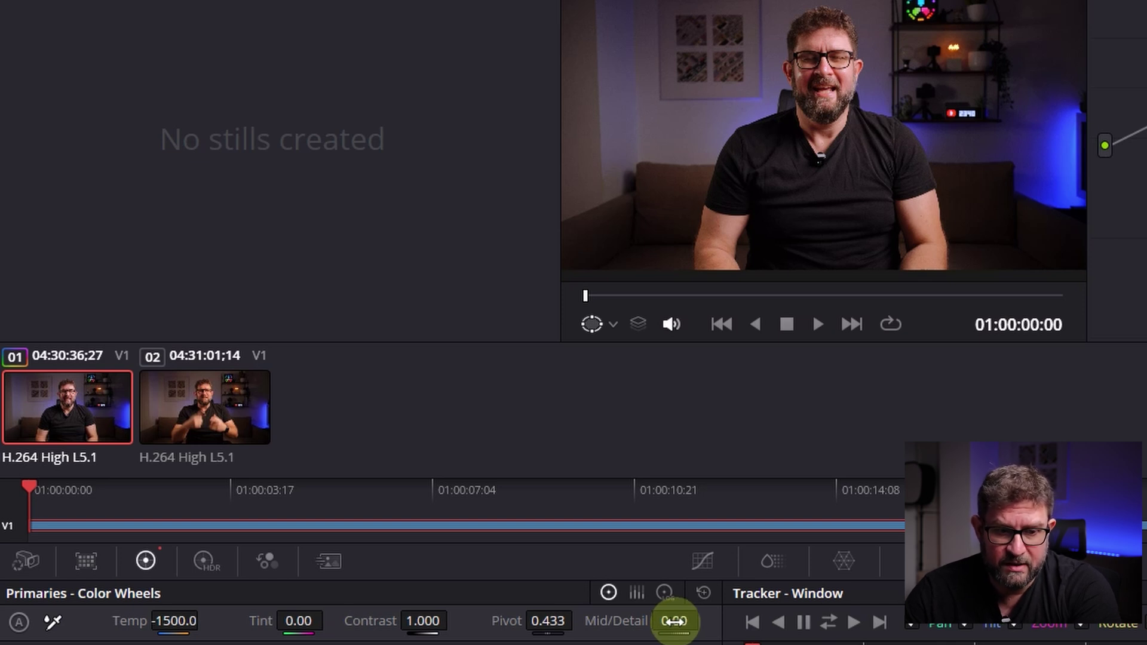
left_click(674, 621)
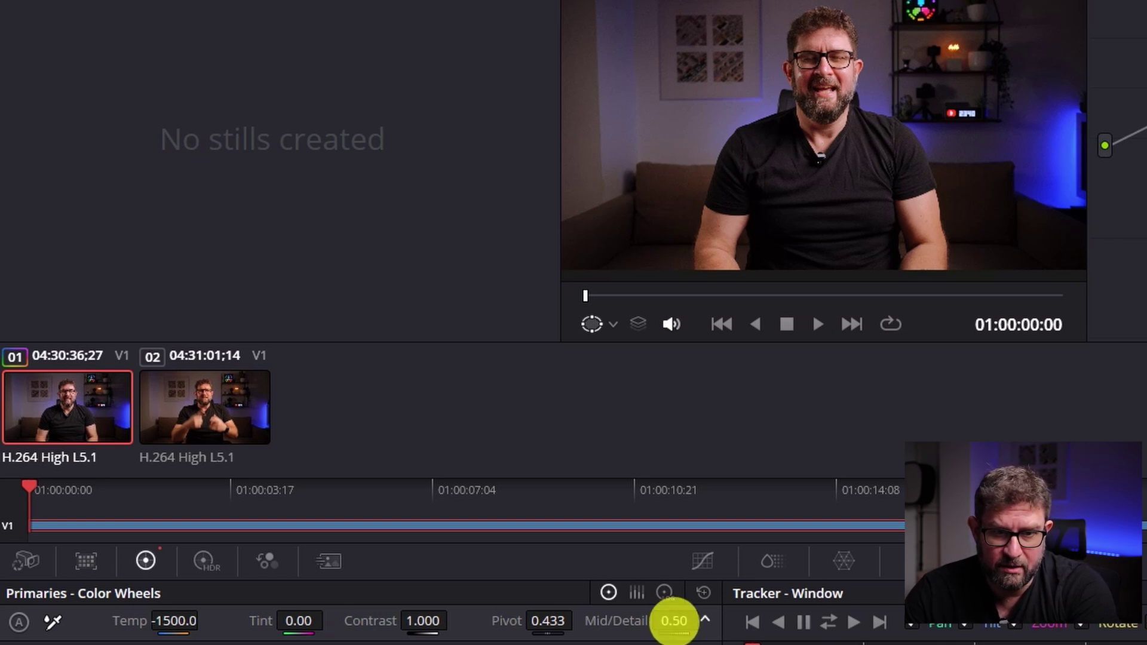
left_click_drag(673, 621, 1138, 627)
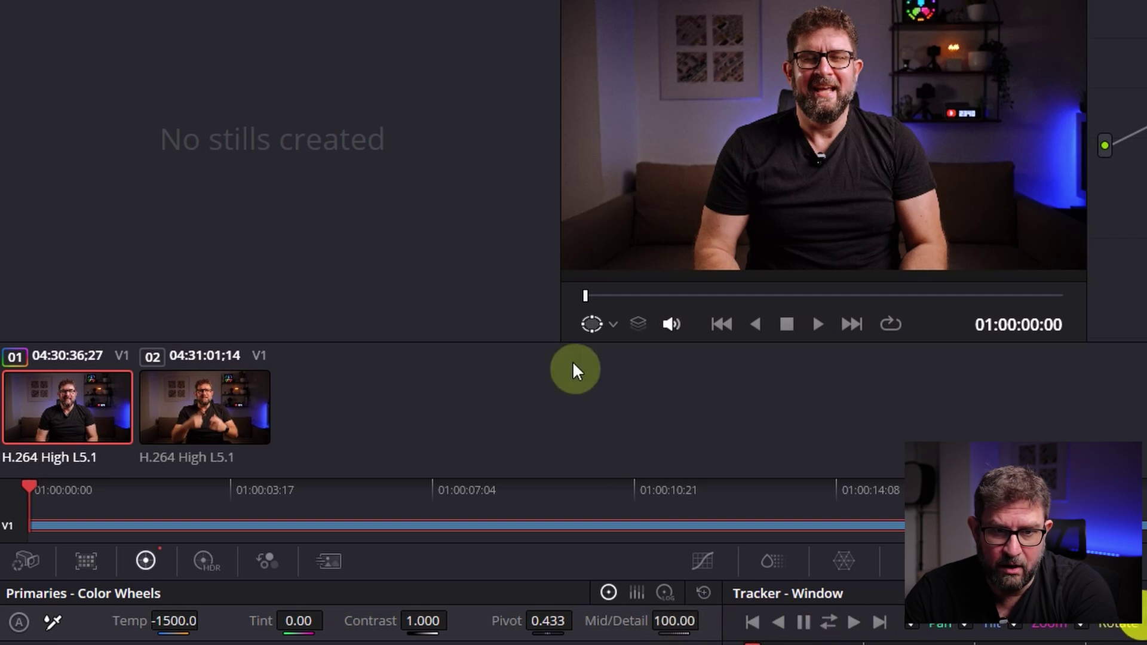
left_click(677, 622)
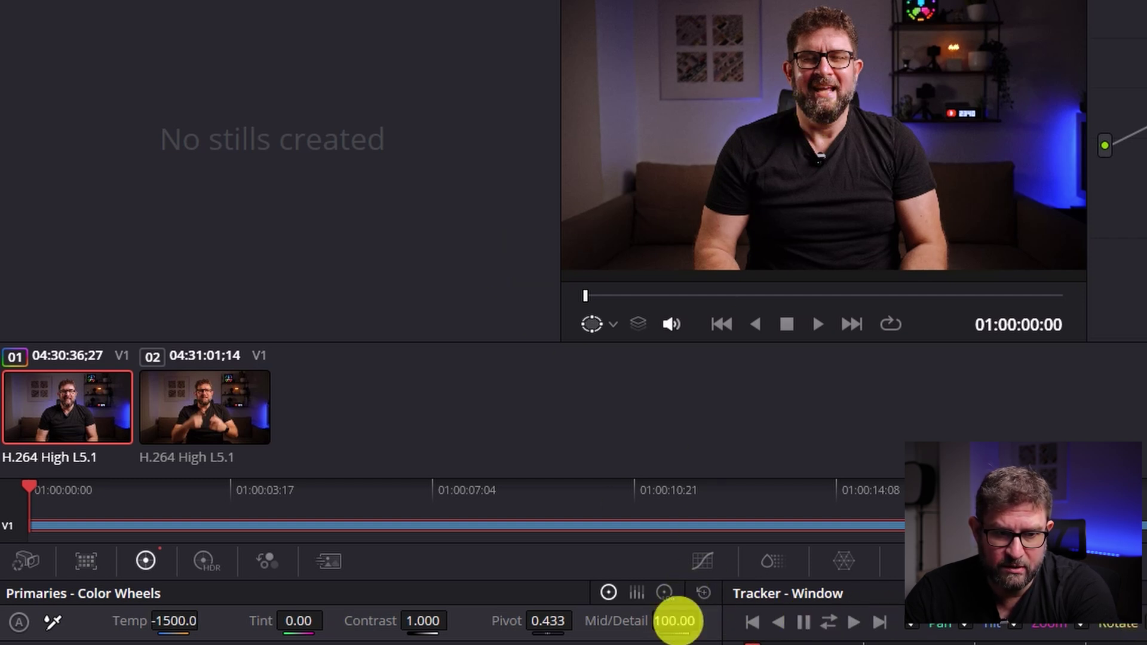
left_click_drag(677, 622, 91, 615)
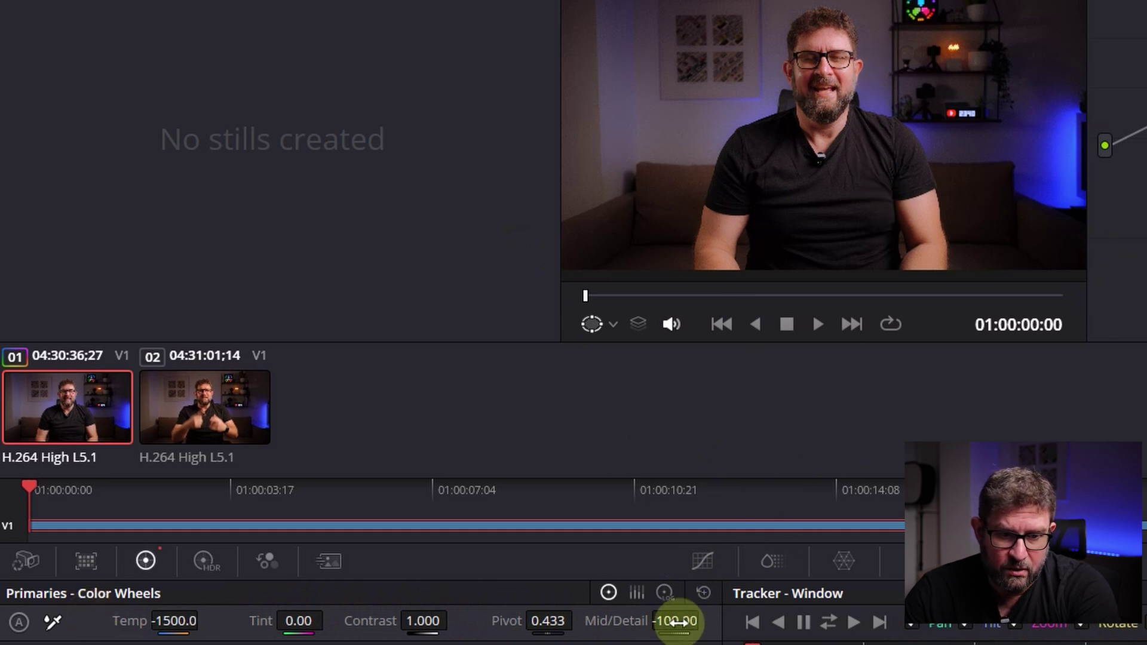
double_click(677, 621)
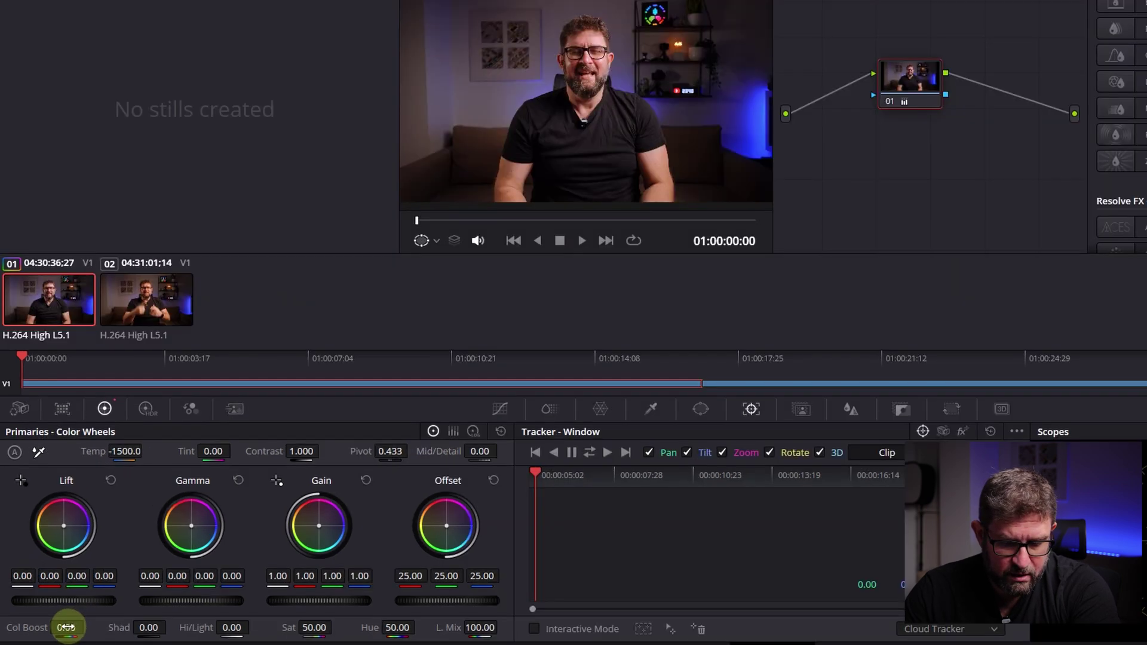
Step: Raise Shad to 8.00, keeping Col Boost, Hi/Light and Sat at their defaults
mouse_move(53, 614)
left_mouse_down()
mouse_move(70, 627)
mouse_move(52, 627)
mouse_move(73, 627)
mouse_move(62, 627)
left_mouse_up()
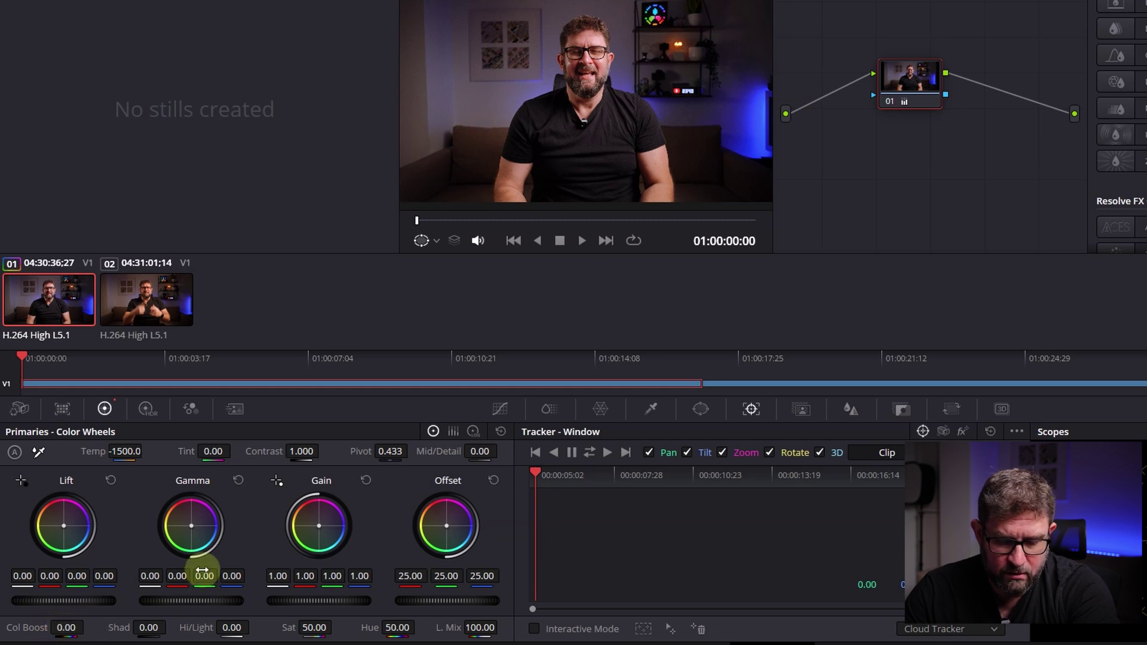
mouse_move(149, 624)
left_mouse_down()
mouse_move(162, 624)
mouse_move(150, 626)
left_mouse_up()
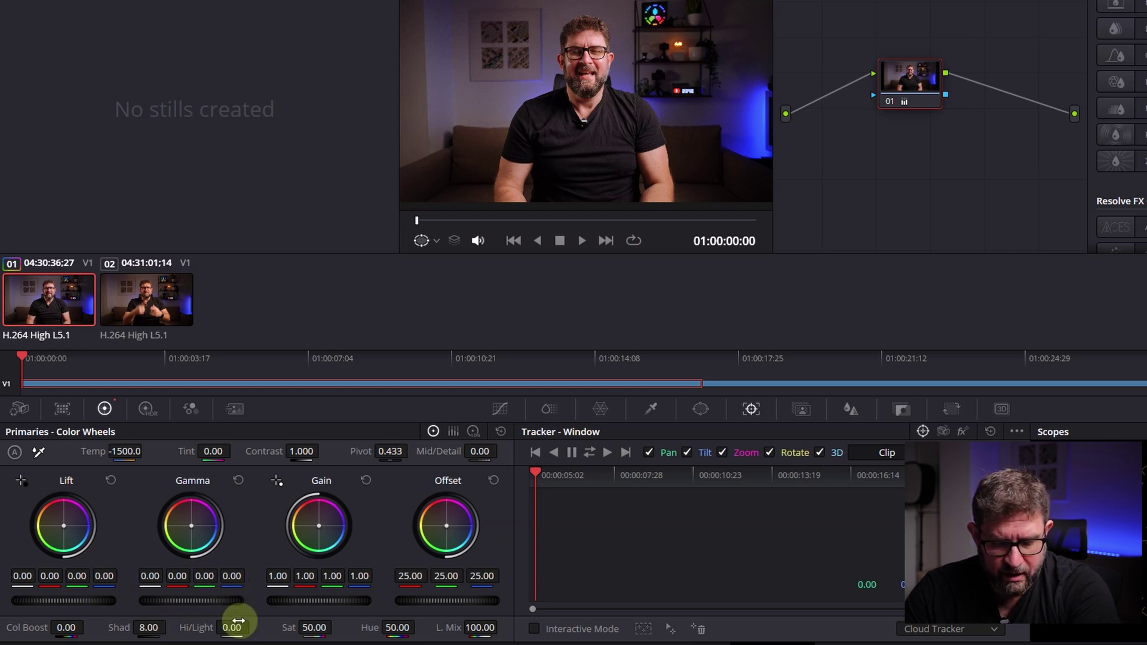
mouse_move(234, 621)
left_mouse_down()
mouse_move(213, 628)
mouse_move(256, 628)
mouse_move(230, 627)
left_mouse_up()
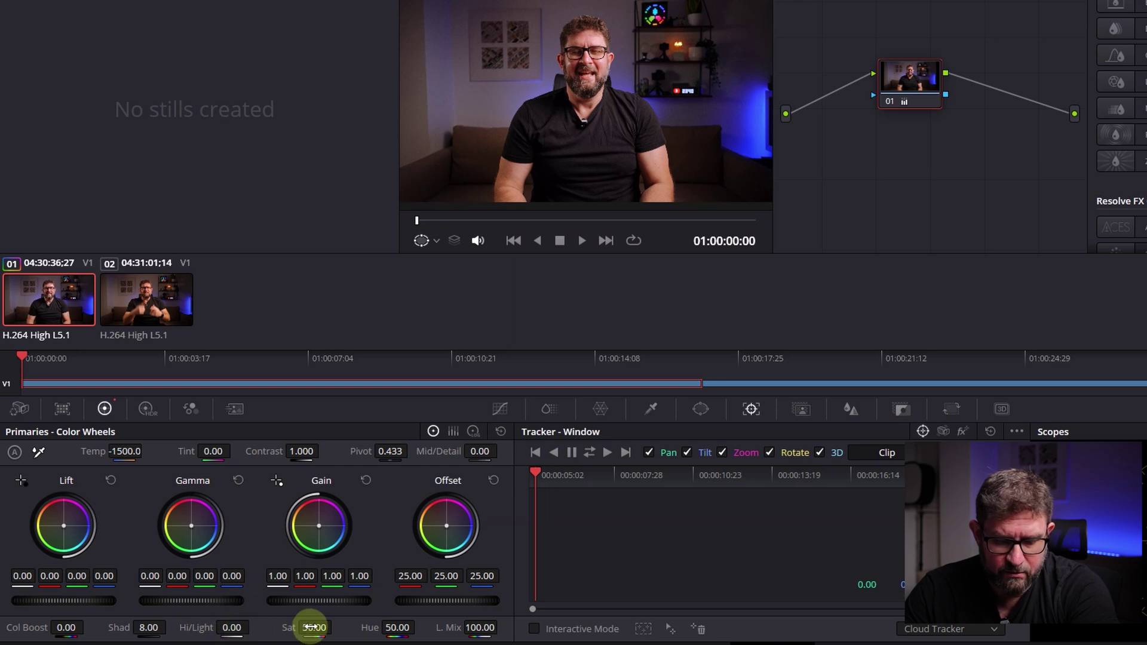
mouse_move(310, 627)
left_mouse_down()
mouse_move(328, 627)
mouse_move(287, 627)
mouse_move(310, 627)
left_mouse_up()
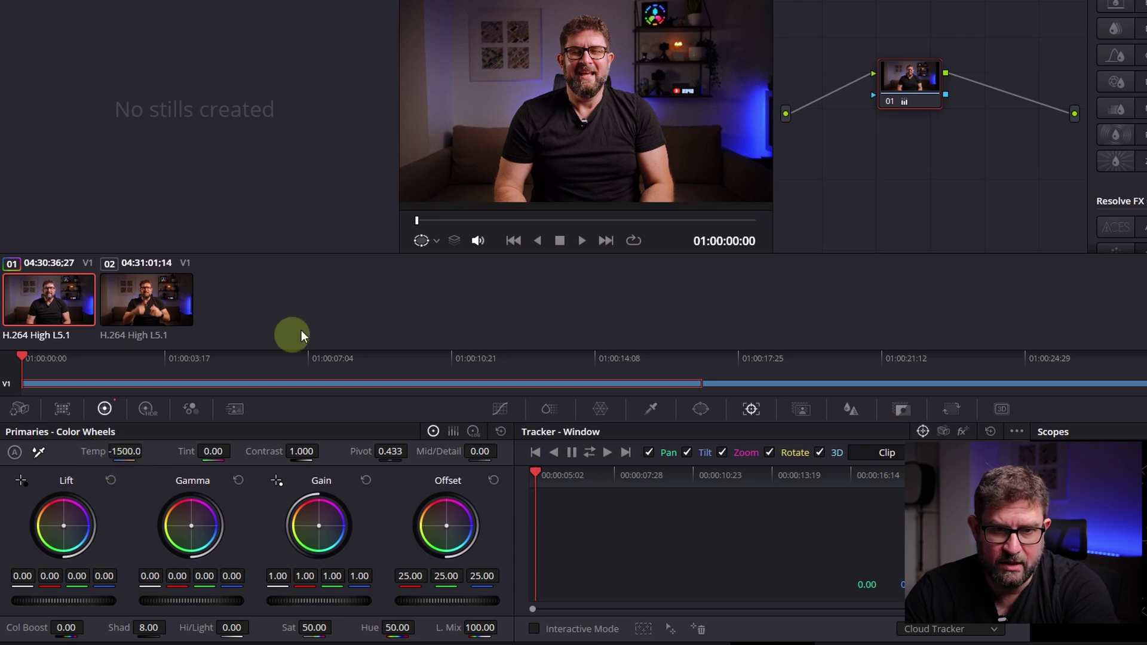
left_click(580, 107)
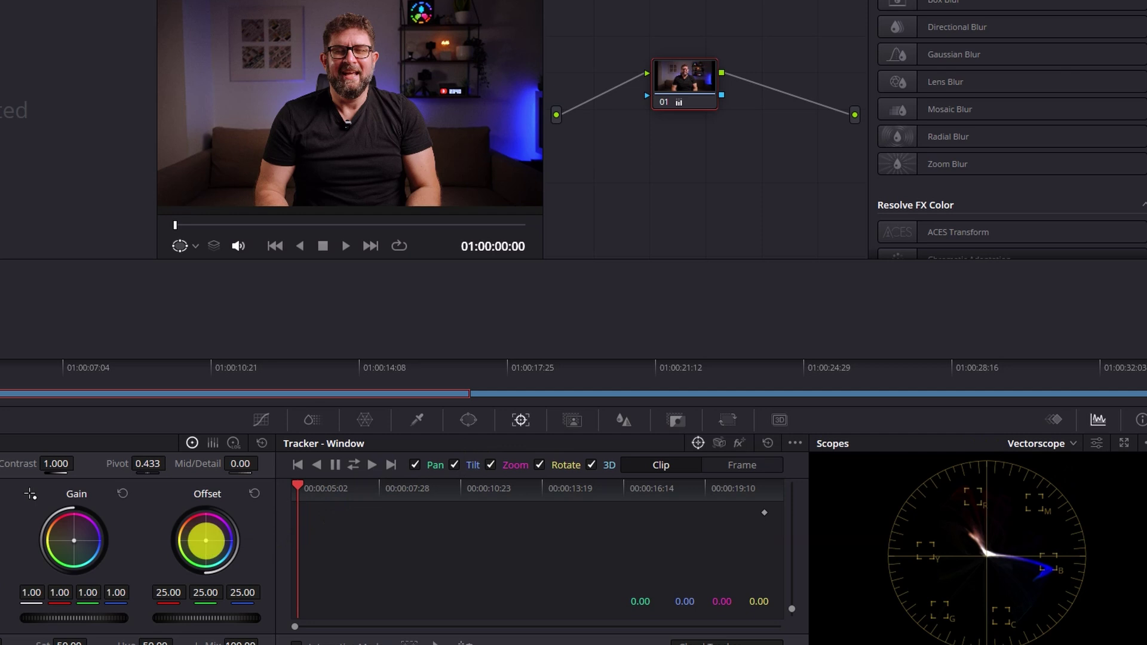
Step: Adjust the Offset wheel to 21.97/24.81/23.32 so the vectorscope trace sits centred
mouse_move(206, 540)
left_mouse_down()
mouse_move(222, 541)
mouse_move(164, 568)
mouse_move(146, 529)
mouse_move(199, 523)
mouse_move(235, 547)
mouse_move(185, 543)
mouse_move(200, 529)
mouse_move(219, 560)
mouse_move(161, 525)
mouse_move(205, 537)
mouse_move(196, 545)
mouse_move(212, 532)
mouse_move(205, 545)
mouse_move(231, 518)
mouse_move(203, 535)
mouse_move(222, 538)
mouse_move(204, 537)
left_mouse_up()
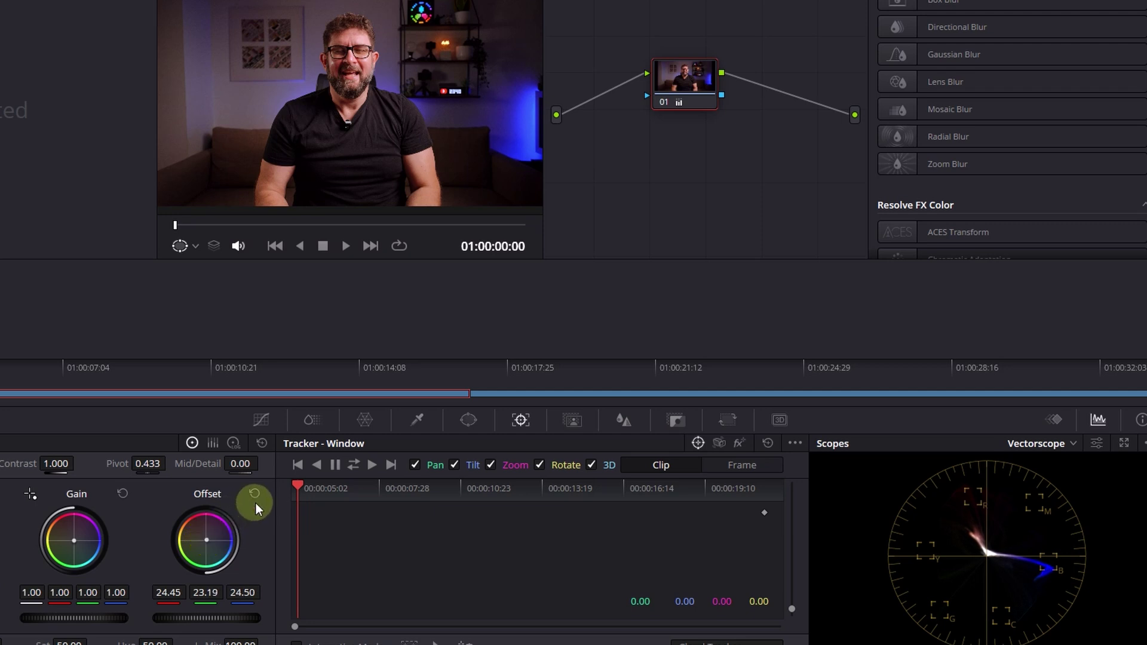
left_click(254, 495)
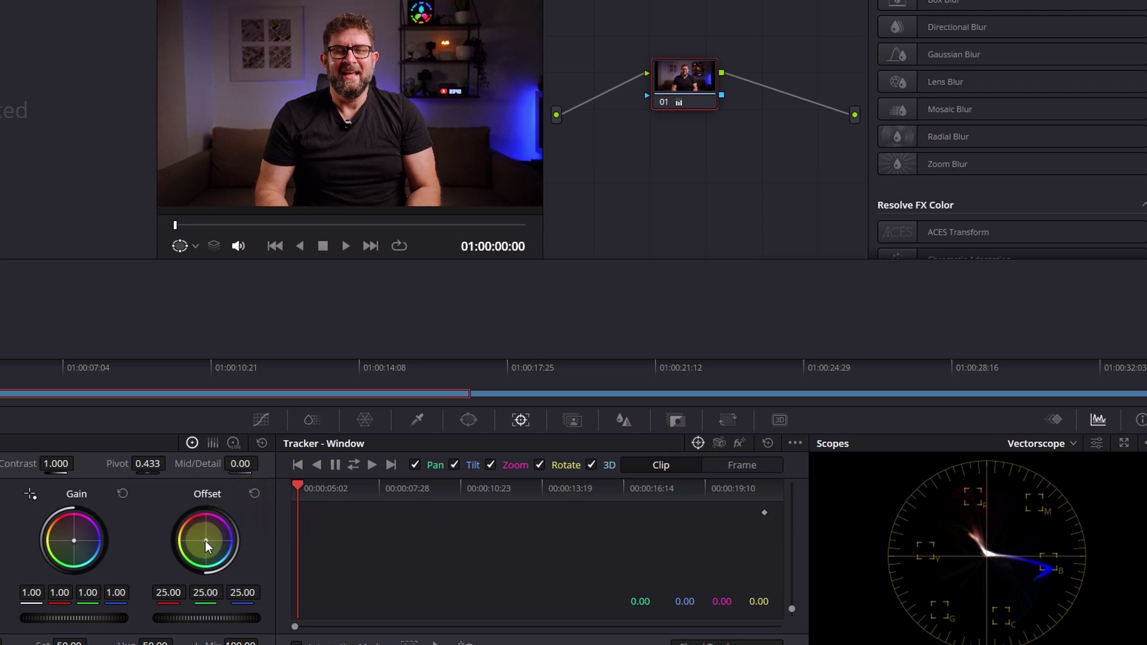
left_click_drag(207, 539, 205, 539)
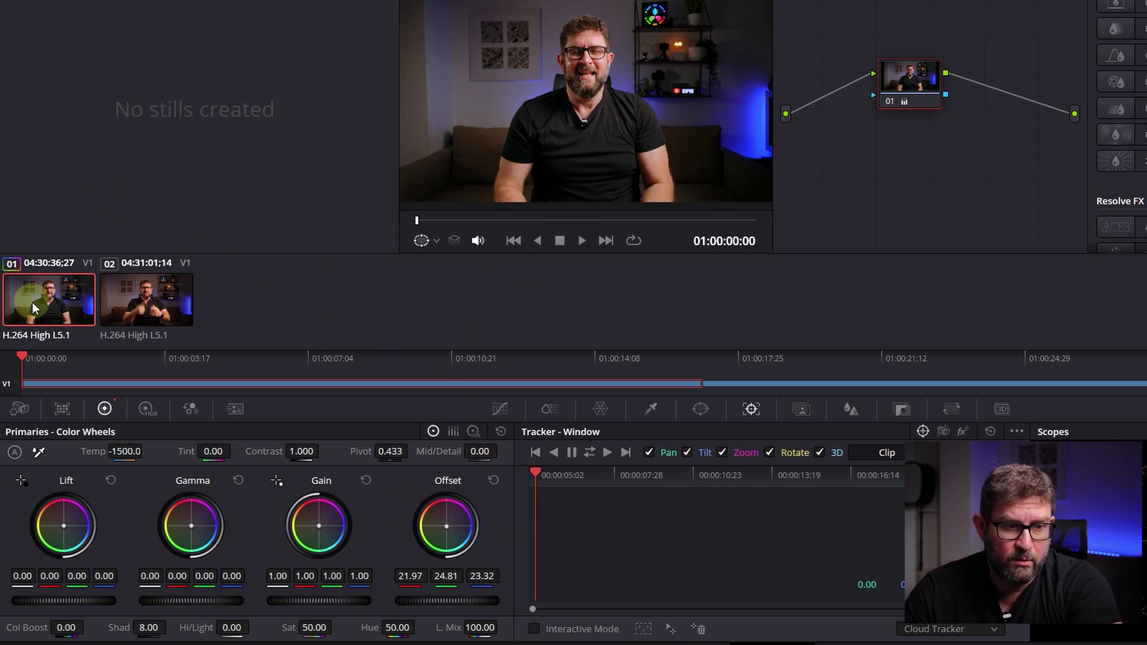
Step: Toggle between clip 02 and the graded clip 01, ending on the ungraded clip 02
left_click(146, 308)
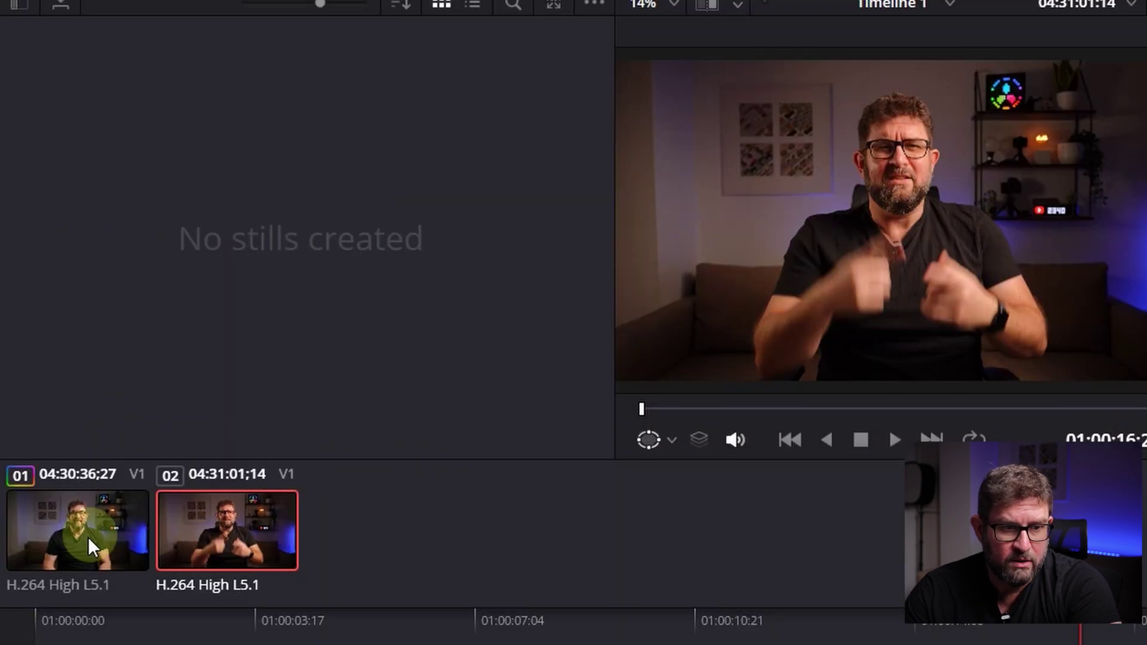
left_click(78, 538)
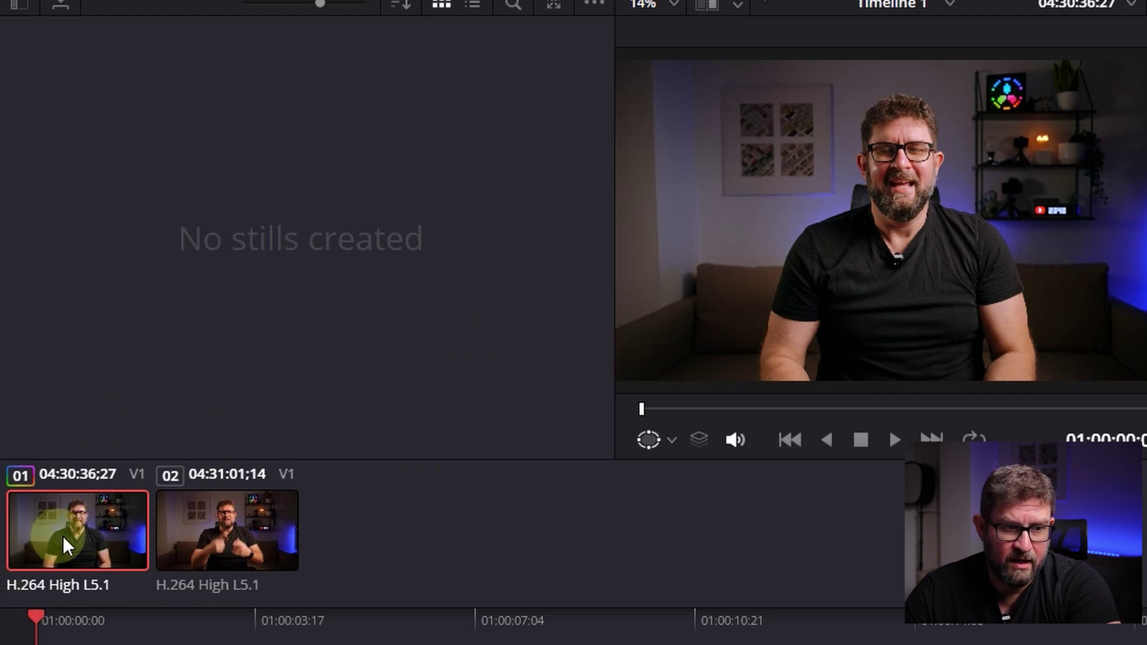
left_click(230, 535)
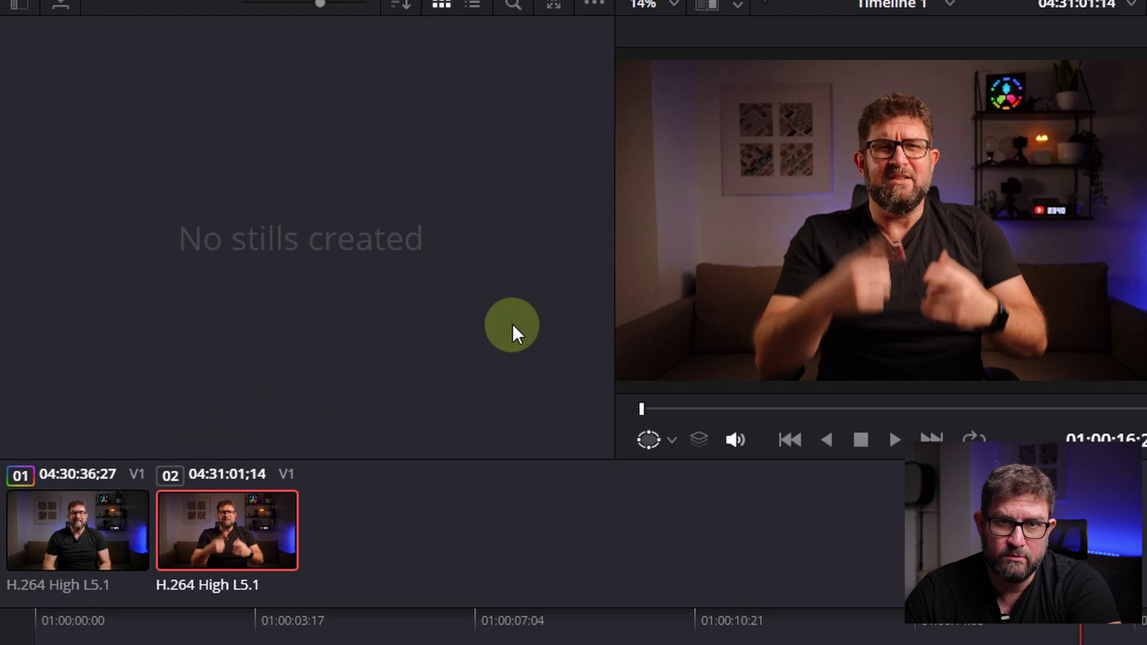